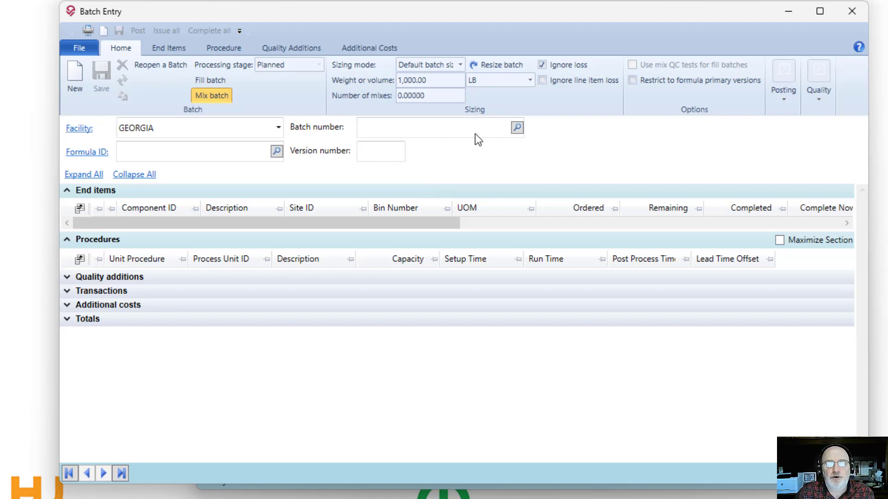
Step: Open mix batch WE-0596 and review its Procedures and Transactions sections
{"action": "left_click", "coordinate": [517, 128]}
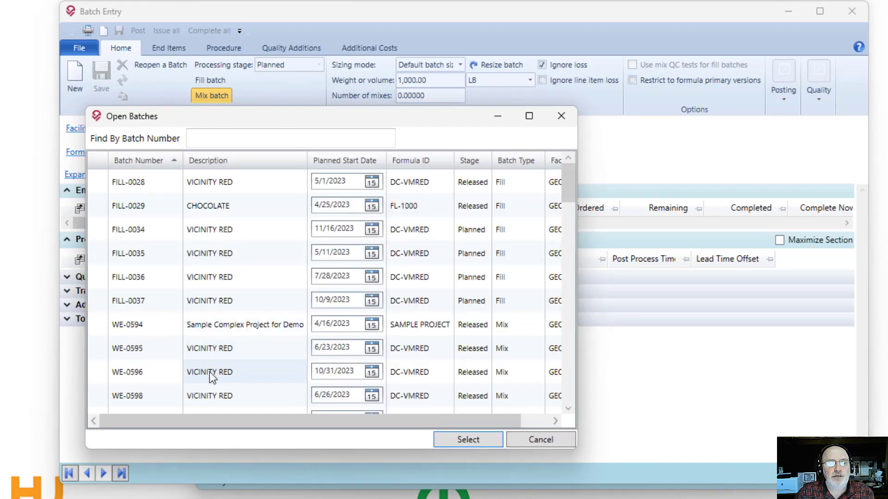
{"action": "double_click", "coordinate": [209, 371]}
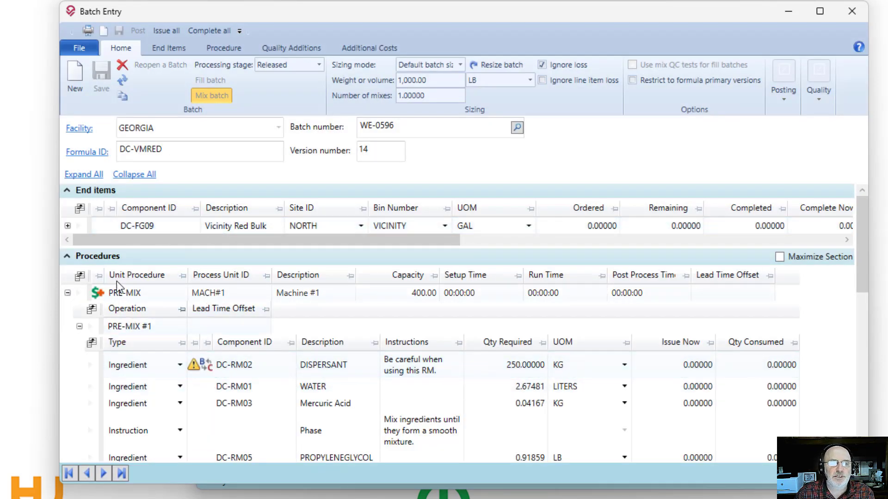
{"action": "left_click", "coordinate": [103, 257]}
{"action": "left_click", "coordinate": [102, 286]}
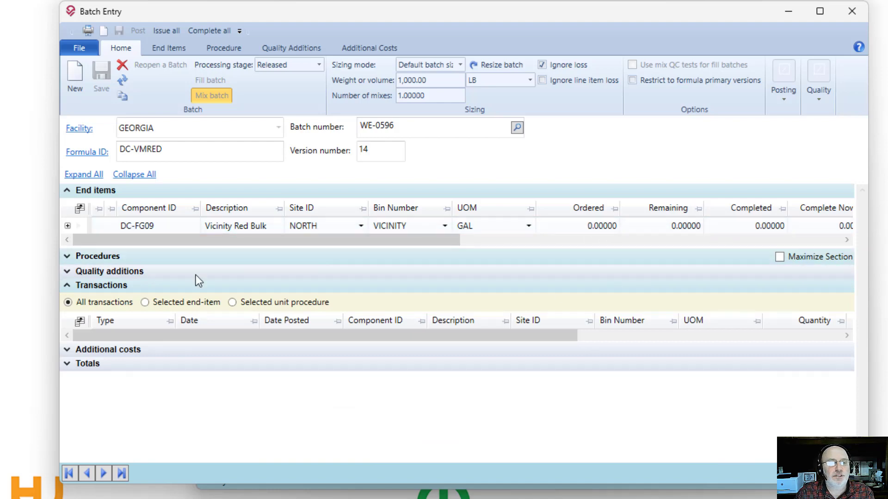
{"action": "left_click", "coordinate": [105, 255]}
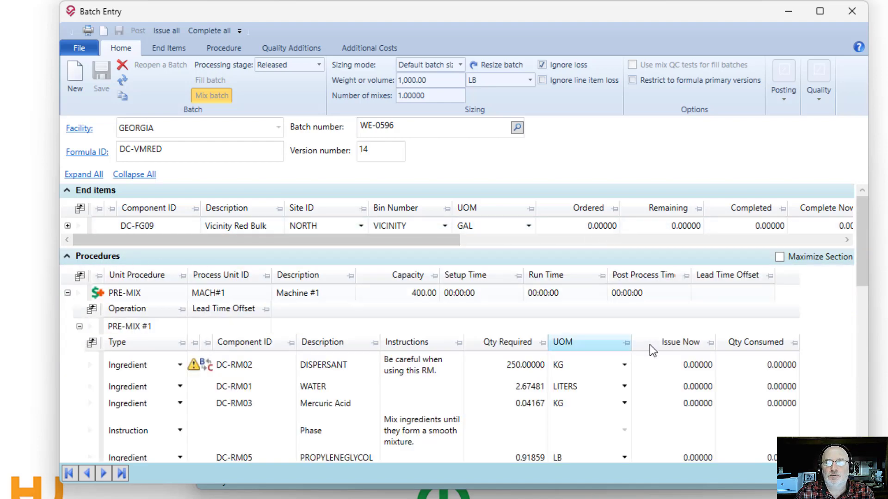
Step: Try to issue a quantity of 100 for the DISPERSANT ingredient DC-RM02 in the PRE-MIX #1 operation
{"action": "left_click", "coordinate": [699, 366]}
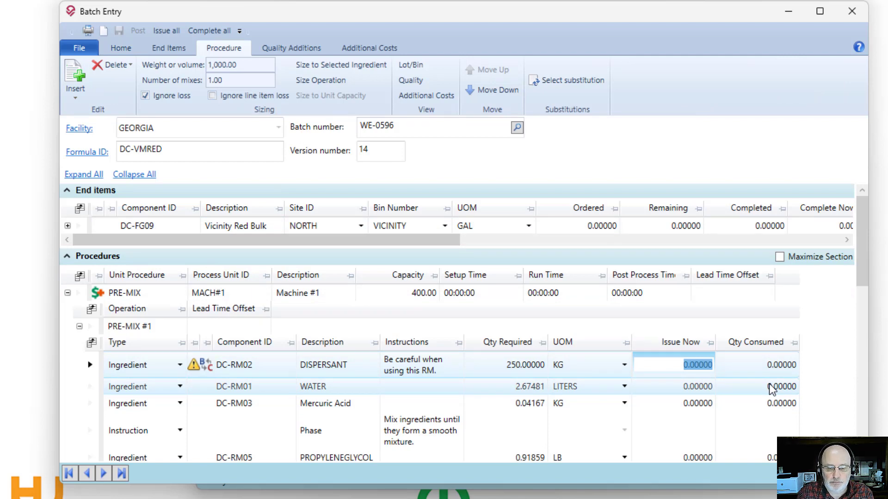
{"action": "type", "text": "100"}
{"action": "key", "text": "Return"}
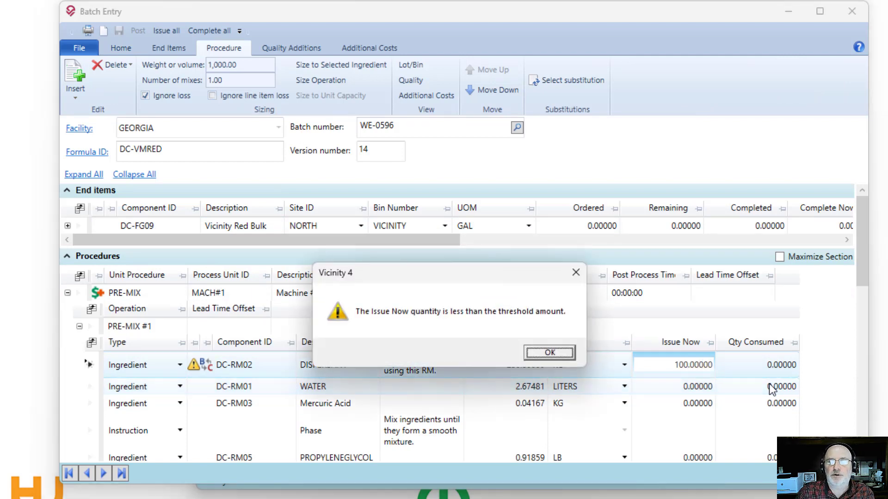
{"action": "left_click", "coordinate": [550, 354]}
{"action": "left_click", "coordinate": [507, 355]}
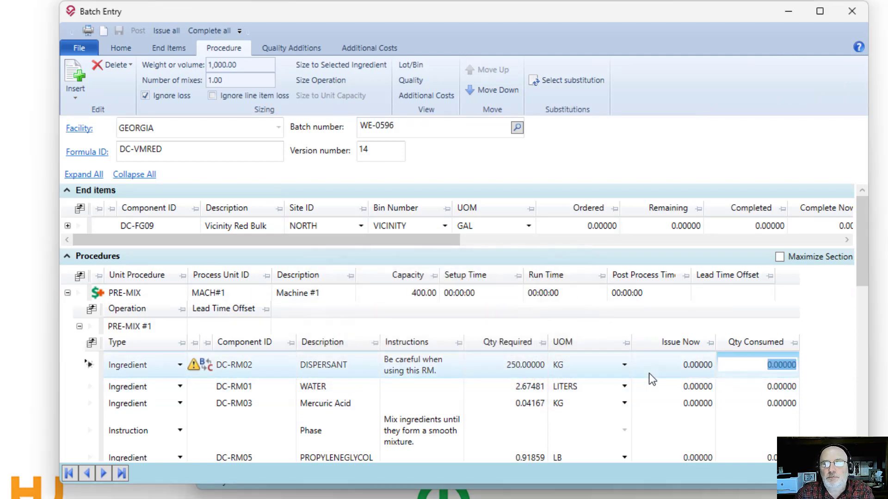
Step: Set the Issue Now quantity of the DISPERSANT ingredient DC-RM02 to 5 and check the batch's Transactions section
{"action": "left_click", "coordinate": [679, 369]}
{"action": "type", "text": "5"}
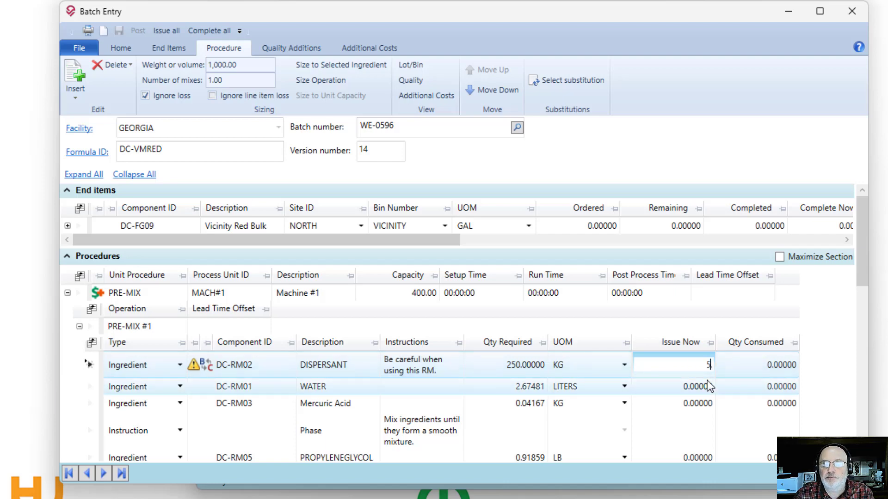
{"action": "left_click", "coordinate": [708, 382]}
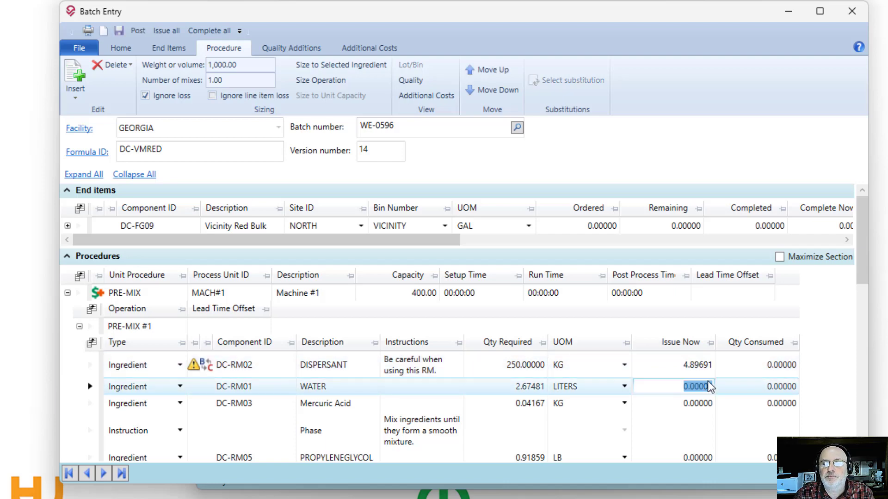
{"action": "left_click", "coordinate": [85, 257]}
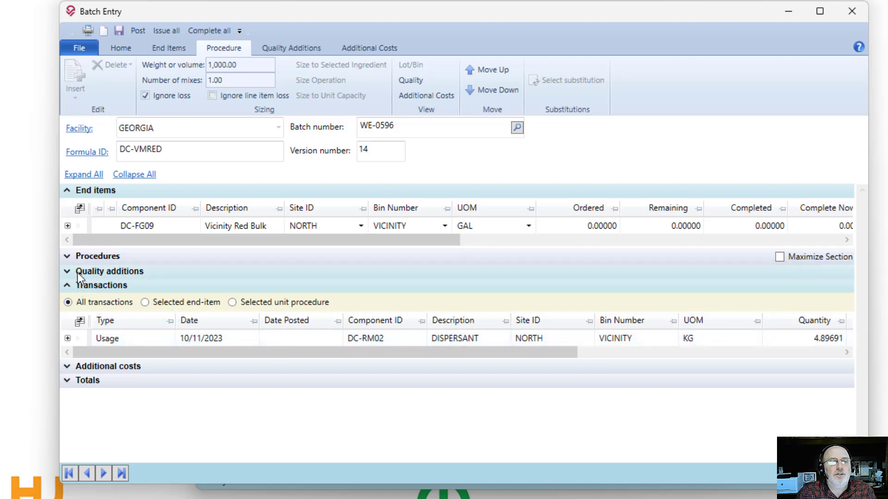
{"action": "left_click", "coordinate": [70, 258]}
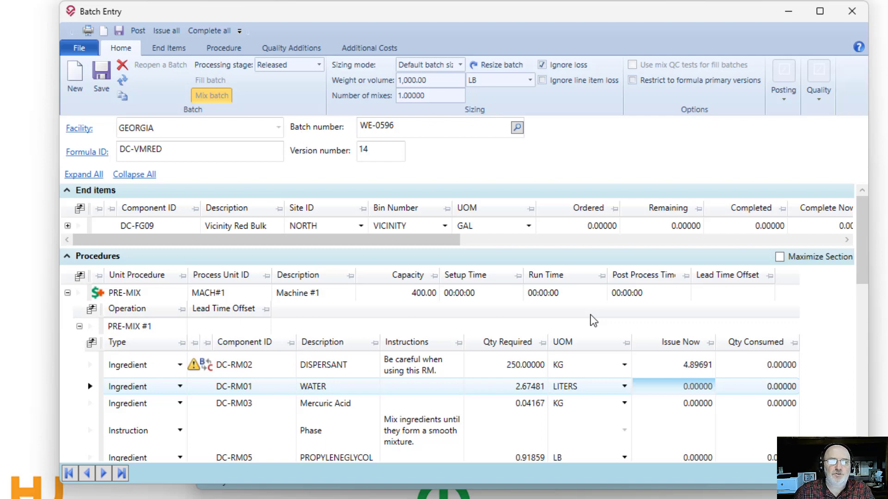
Step: Start copying batch WE-0596 and set the number of auto-numbered copies to 2
{"action": "left_click", "coordinate": [124, 97]}
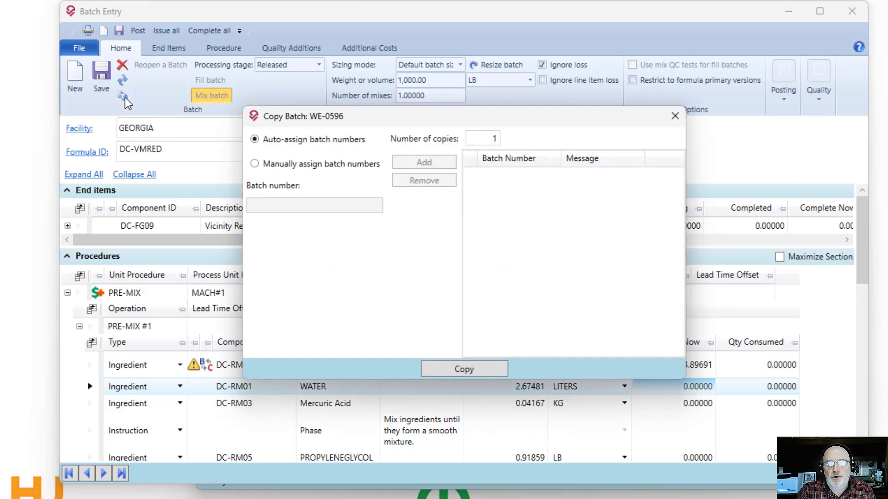
{"action": "left_click", "coordinate": [482, 139]}
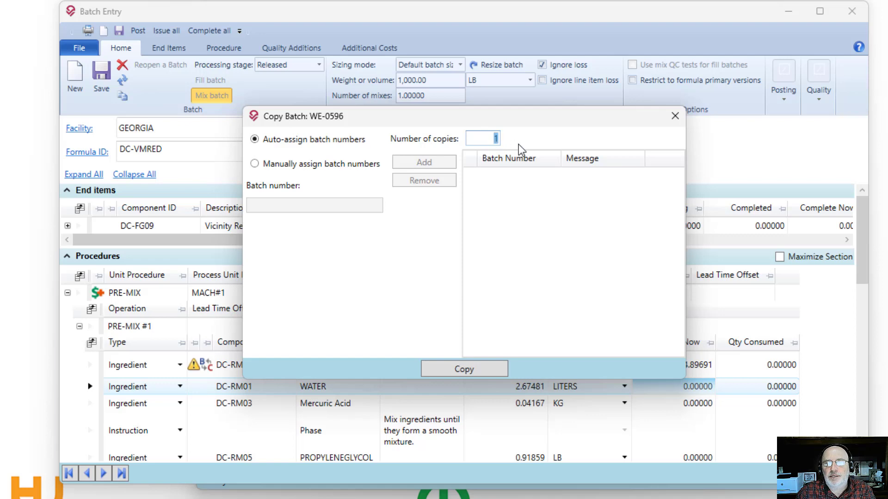
{"action": "type", "text": "2"}
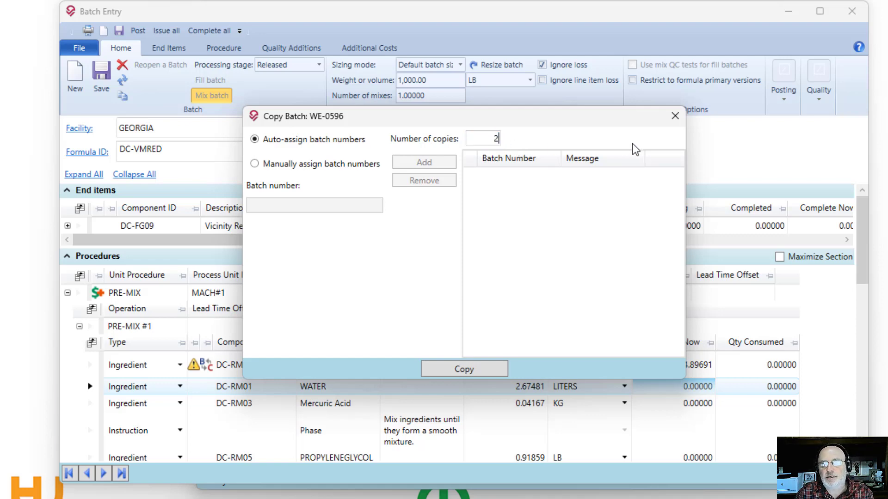
{"action": "key", "text": "Tab"}
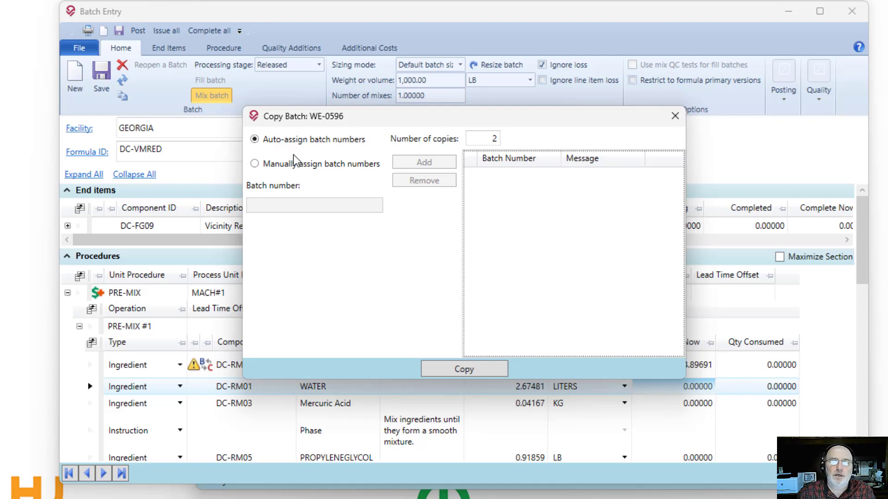
Step: Switch the copy to manually assigned batch numbers and add two custom numbers with the suffixes 1 and 2
{"action": "left_click", "coordinate": [314, 165]}
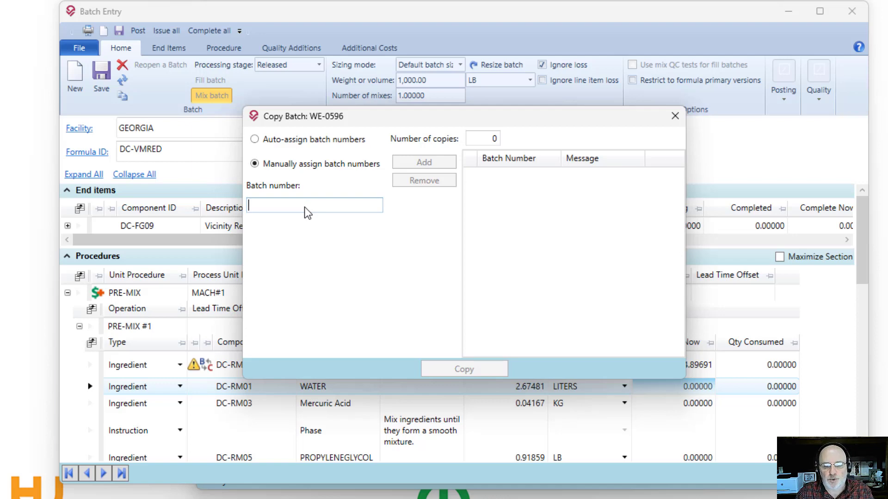
{"action": "type", "text": "RANDY1"}
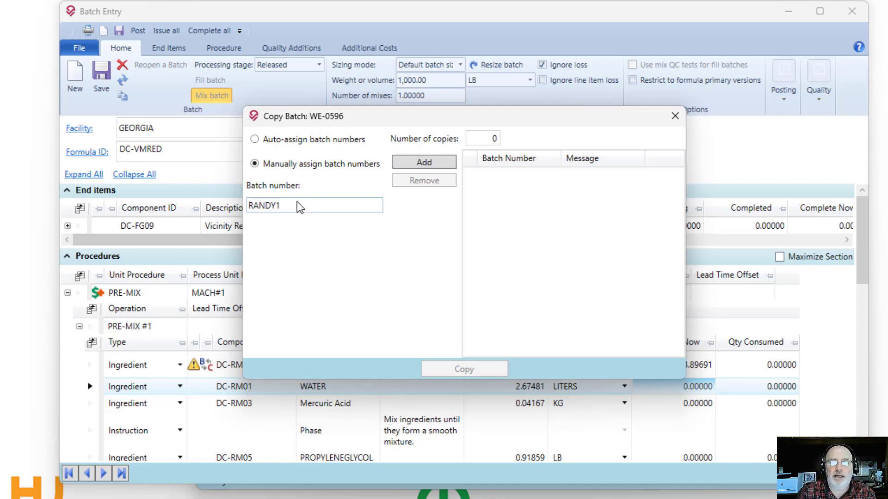
{"action": "left_click", "coordinate": [423, 163]}
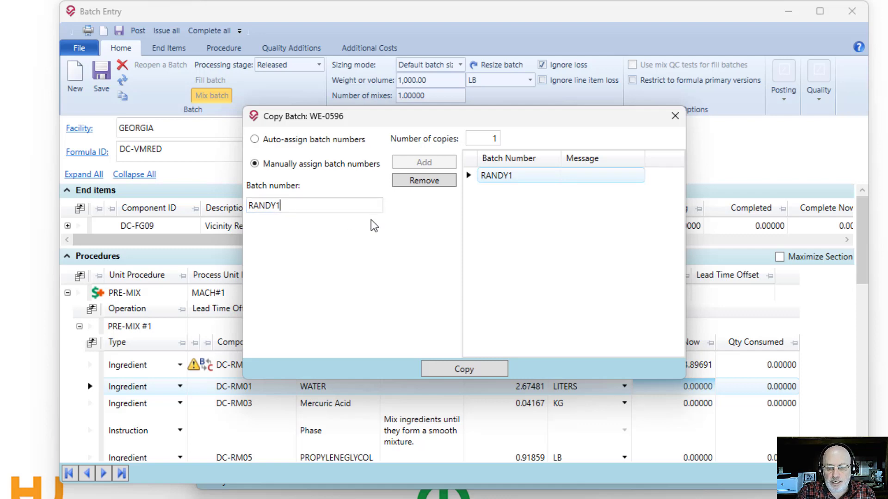
{"action": "key", "text": "BackSpace"}
{"action": "type", "text": "2"}
{"action": "left_click", "coordinate": [425, 163]}
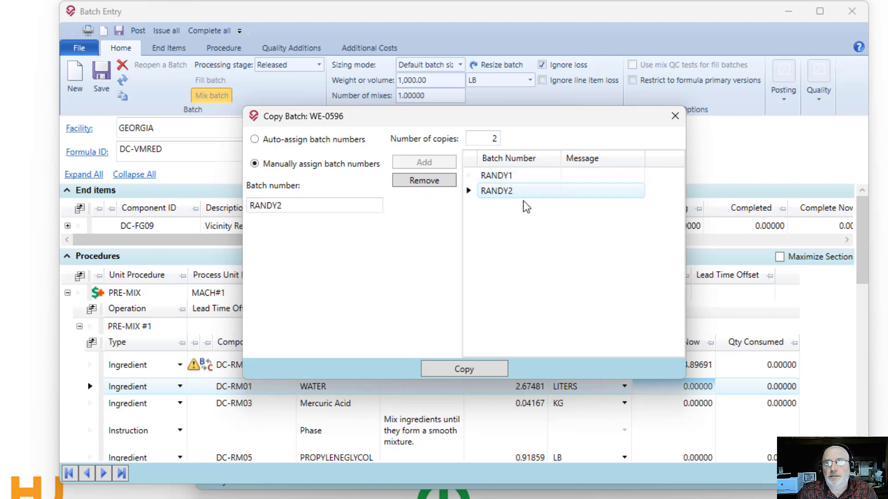
Step: Remove both manually assigned batch numbers from the copy list
{"action": "left_click", "coordinate": [450, 181]}
{"action": "left_click", "coordinate": [481, 174]}
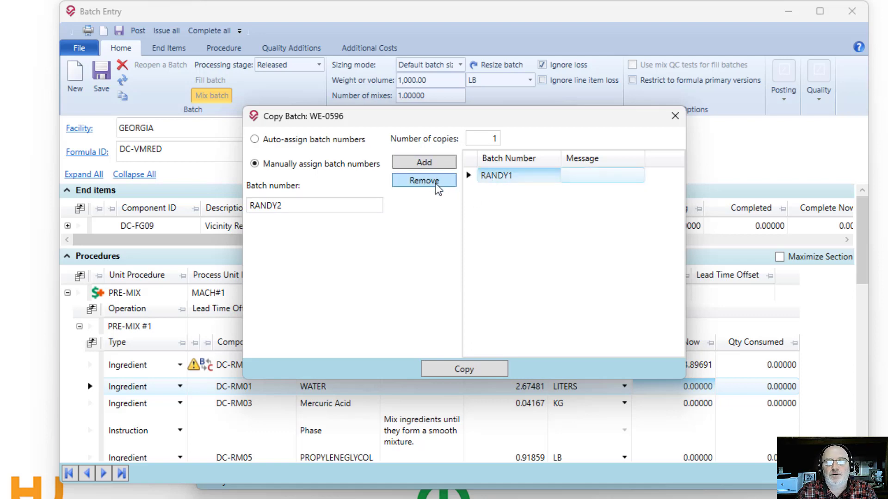
{"action": "left_click", "coordinate": [435, 182]}
{"action": "left_click", "coordinate": [480, 140]}
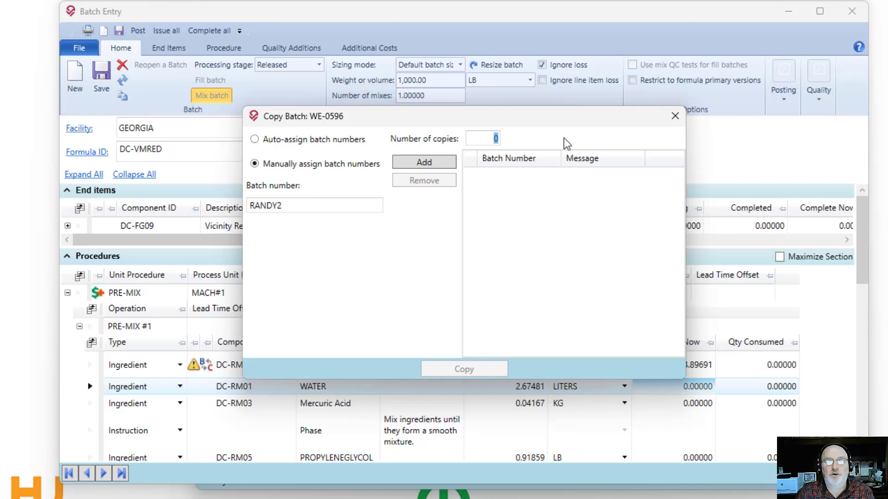
{"action": "left_click", "coordinate": [492, 139]}
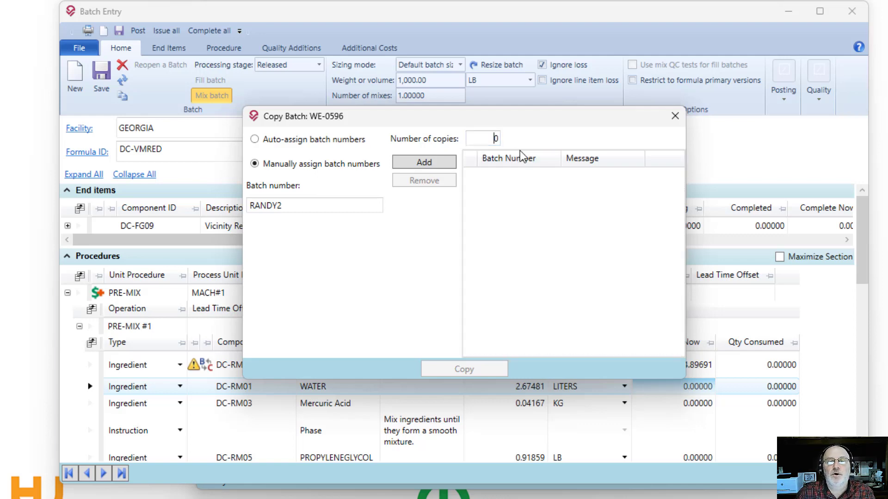
Step: Make 2 copies of the batch with auto-assigned batch numbers and close the copy dialog
{"action": "left_click", "coordinate": [287, 140]}
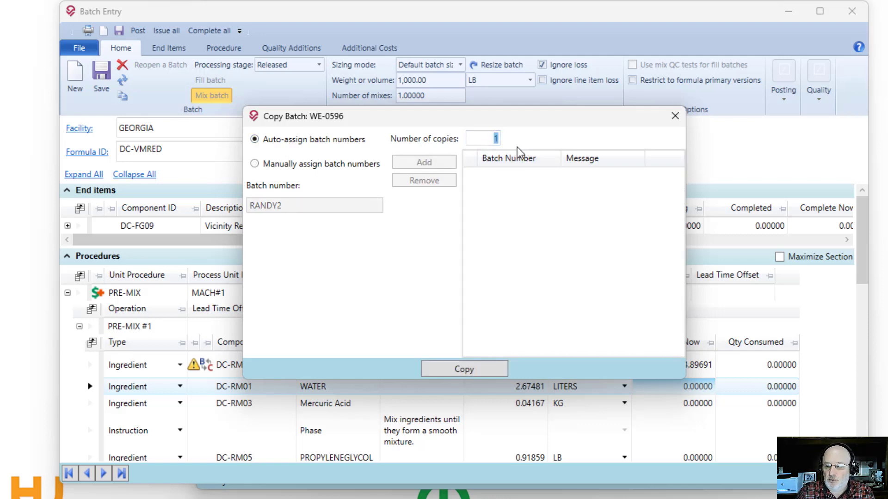
{"action": "type", "text": "2"}
{"action": "key", "text": "Tab"}
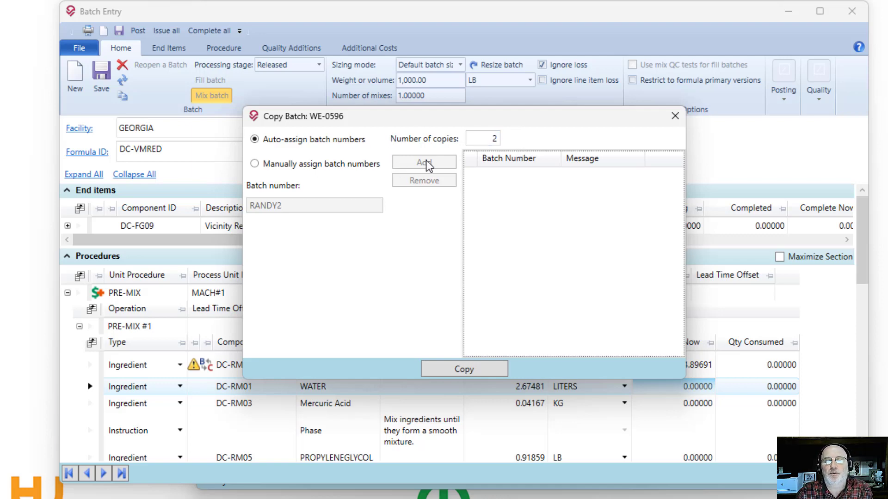
{"action": "left_click", "coordinate": [461, 368]}
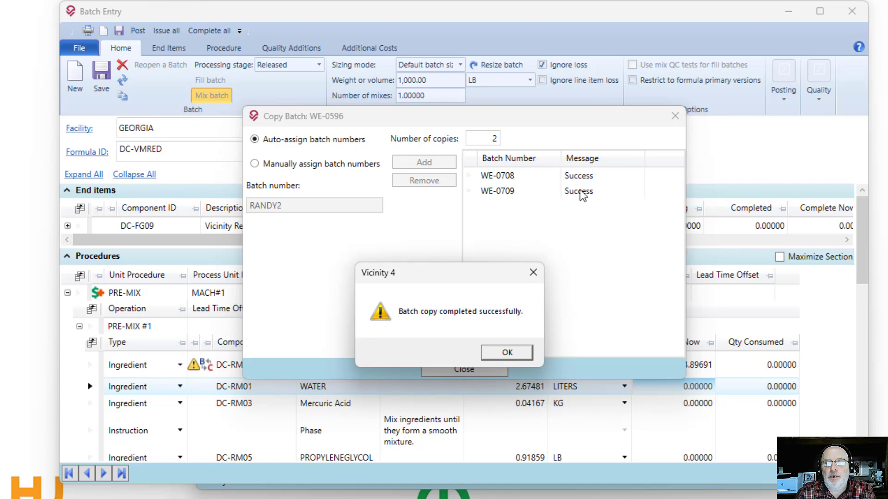
{"action": "left_click", "coordinate": [493, 194]}
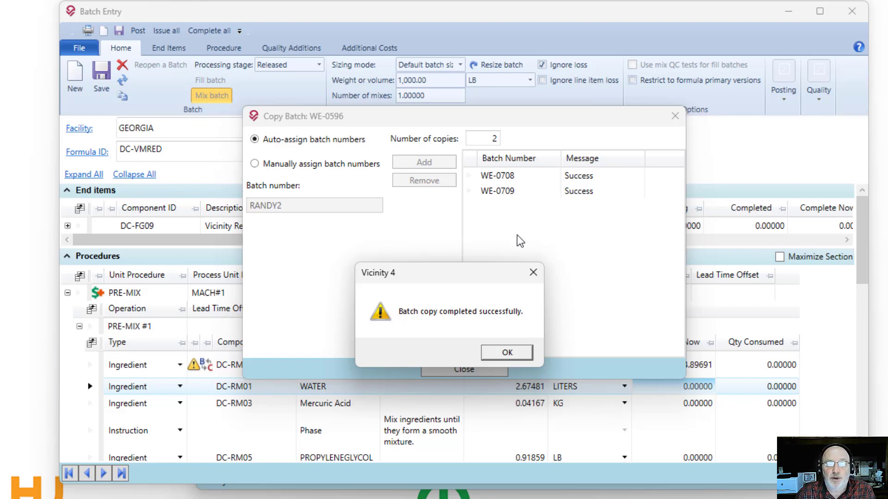
{"action": "left_click", "coordinate": [507, 352]}
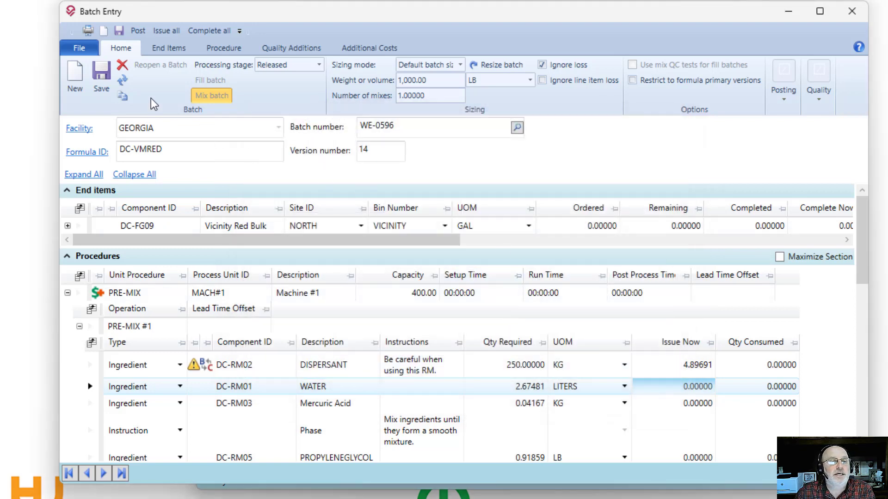
Step: Check the transactions of batch WE-0596, then clear the entry form for another batch, saving the changes
{"action": "left_click", "coordinate": [71, 261]}
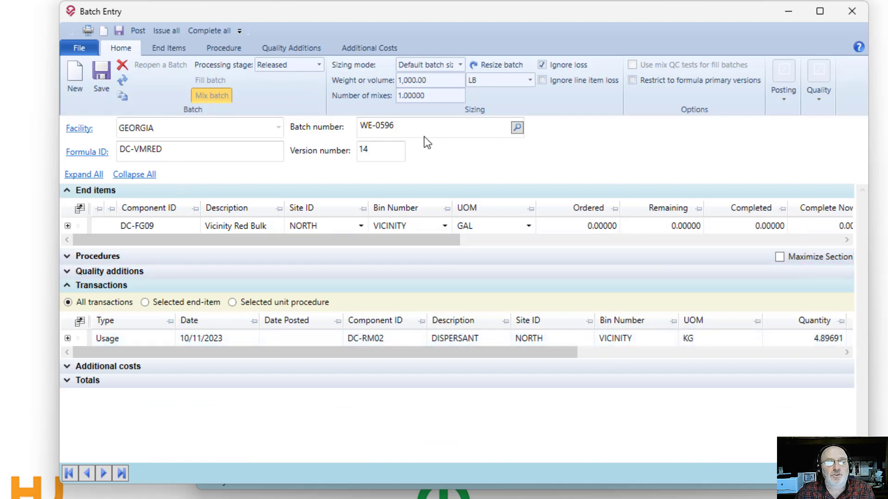
{"action": "left_click", "coordinate": [76, 78]}
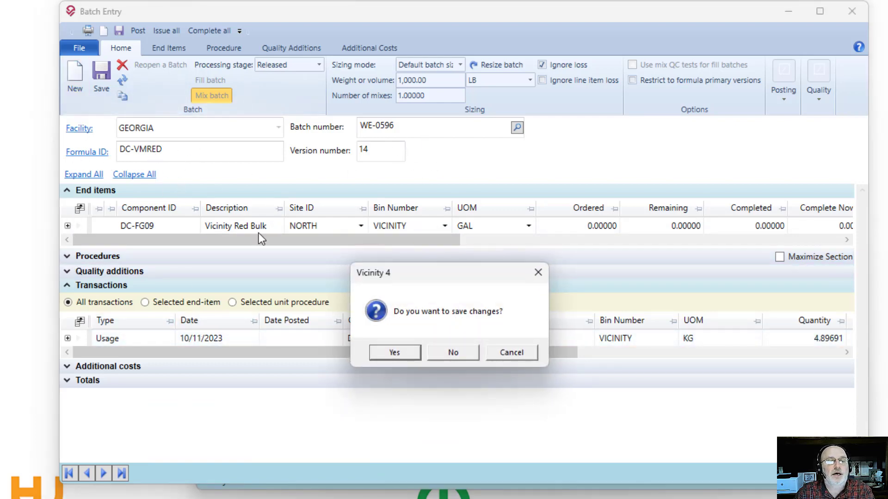
{"action": "left_click", "coordinate": [396, 352]}
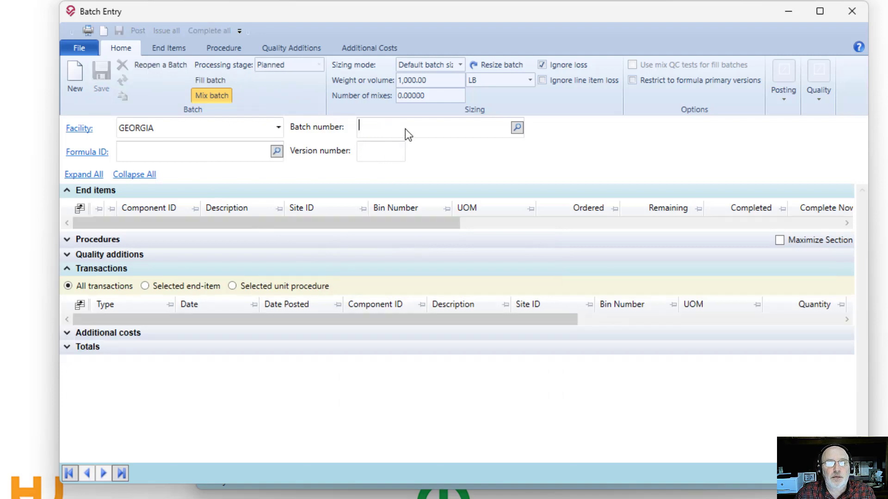
Step: Load the copied batch by entering batch number 708 and examine its Transactions and Procedures sections
{"action": "type", "text": "708"}
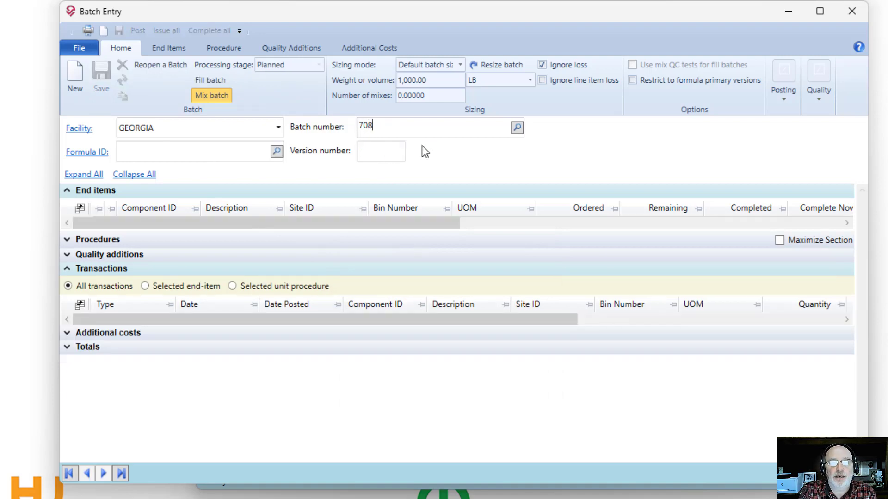
{"action": "key", "text": "Tab"}
{"action": "double_click", "coordinate": [137, 157]}
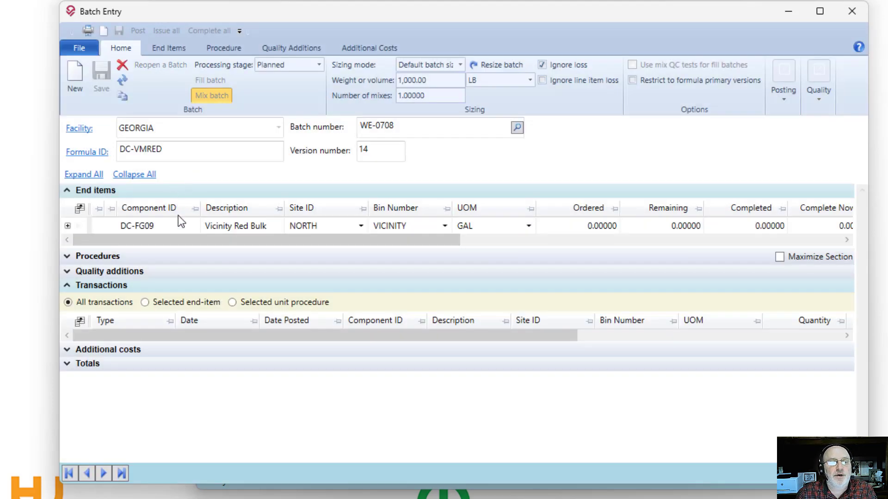
{"action": "left_click", "coordinate": [97, 257]}
{"action": "left_click", "coordinate": [132, 257]}
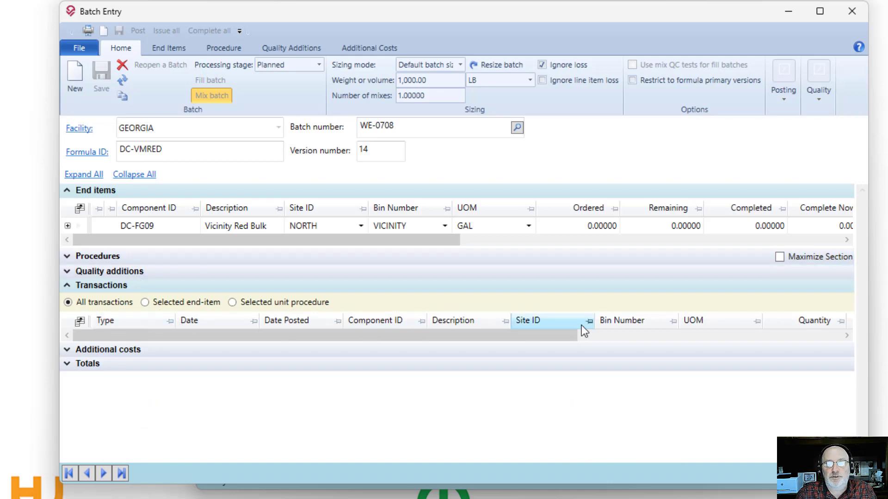
{"action": "left_click", "coordinate": [93, 258]}
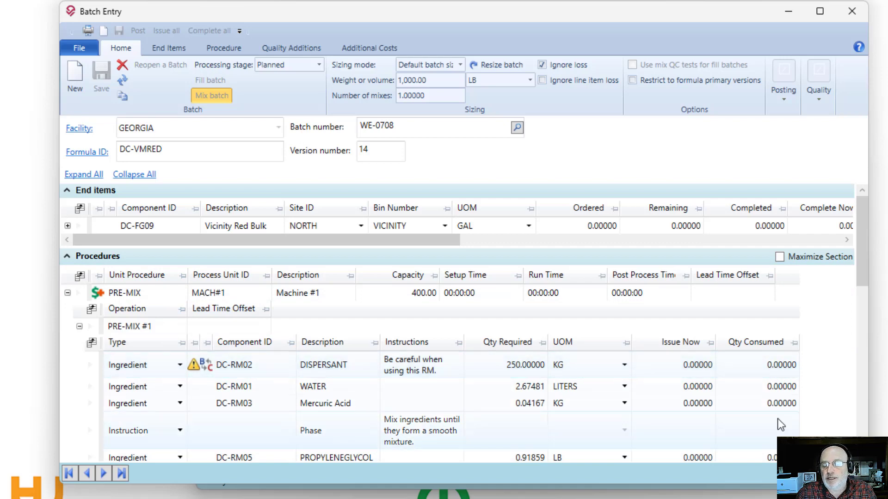